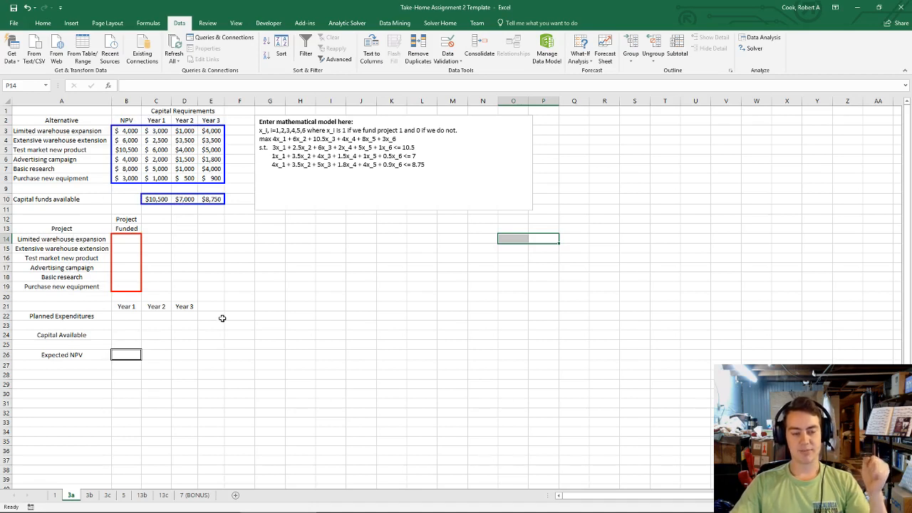
Enter a trial value of 1 for all six projects in the Project Funded cells B14:B19.
left_click(260, 302)
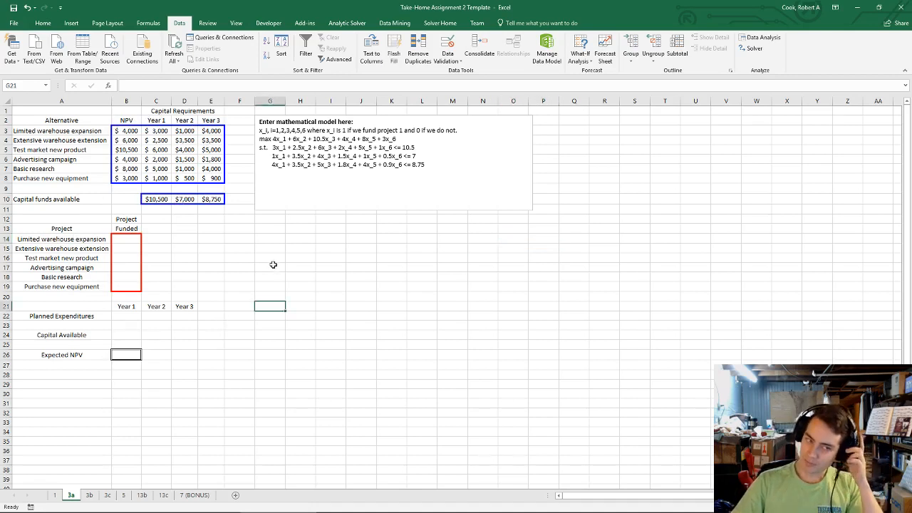
left_click(133, 240)
type("1 1 1 1 1 1")
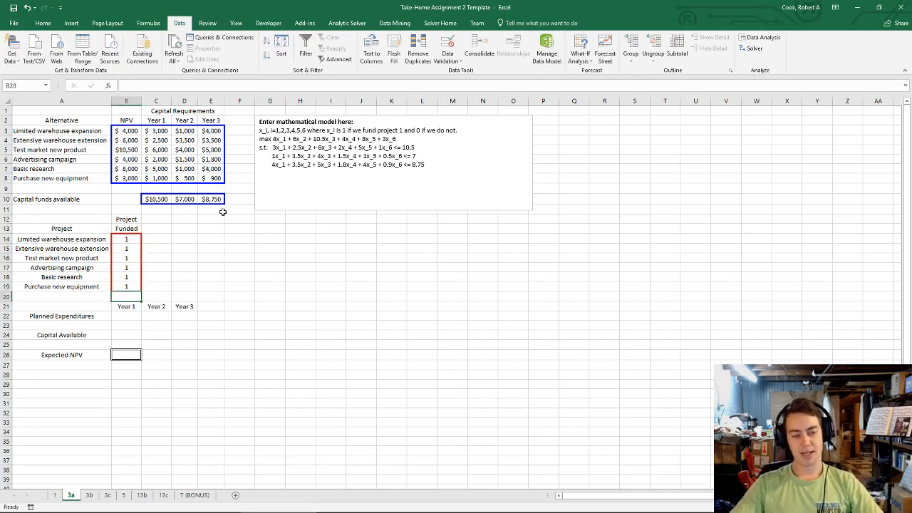
Write =SUMPRODUCT(B14:B19,C3:C8) in B22 for the Year 1 planned expenditures.
key("Down")
key("Down")
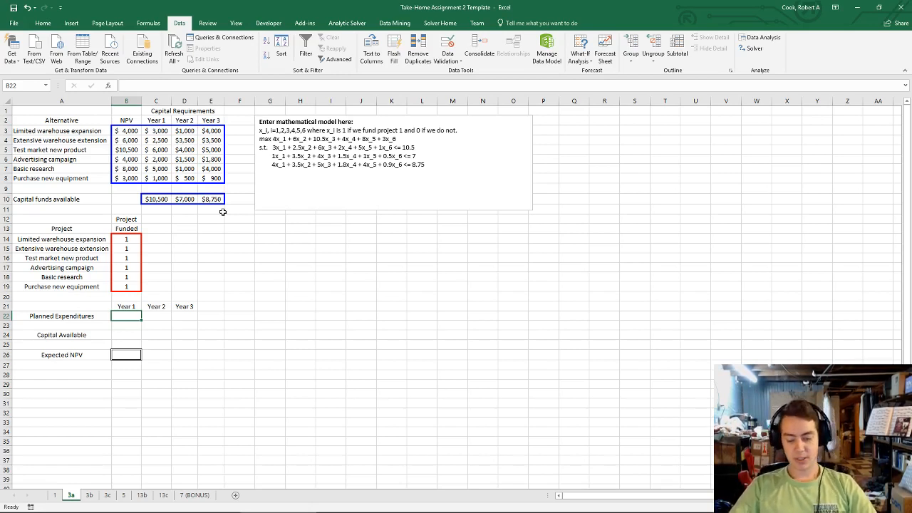
type("=sumproduct")
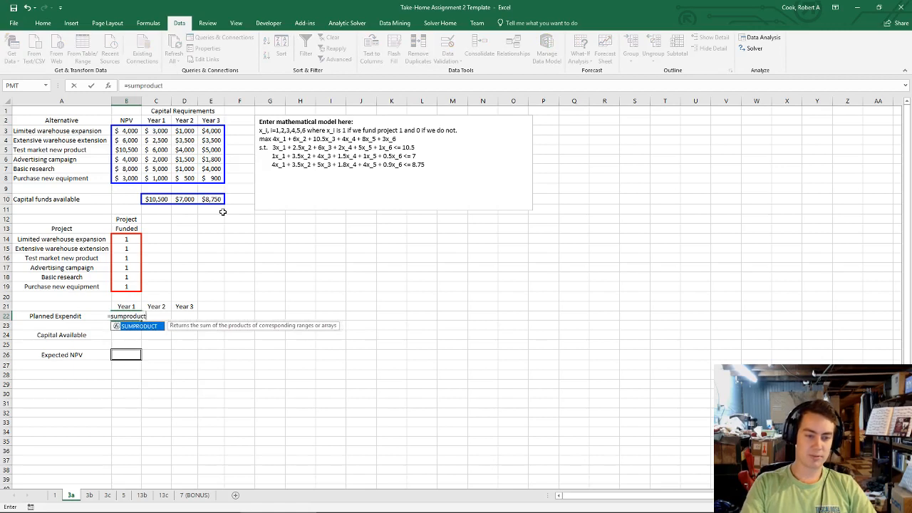
type("(")
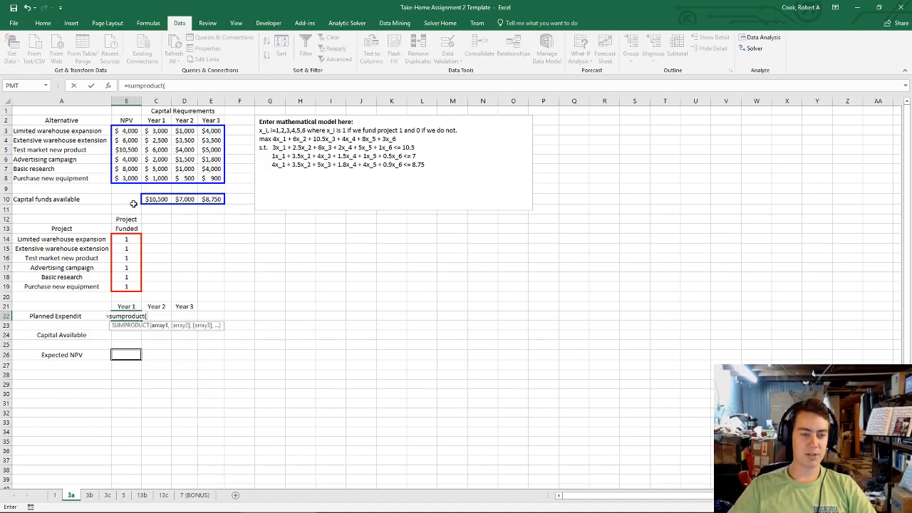
left_click_drag(124, 244, 127, 283)
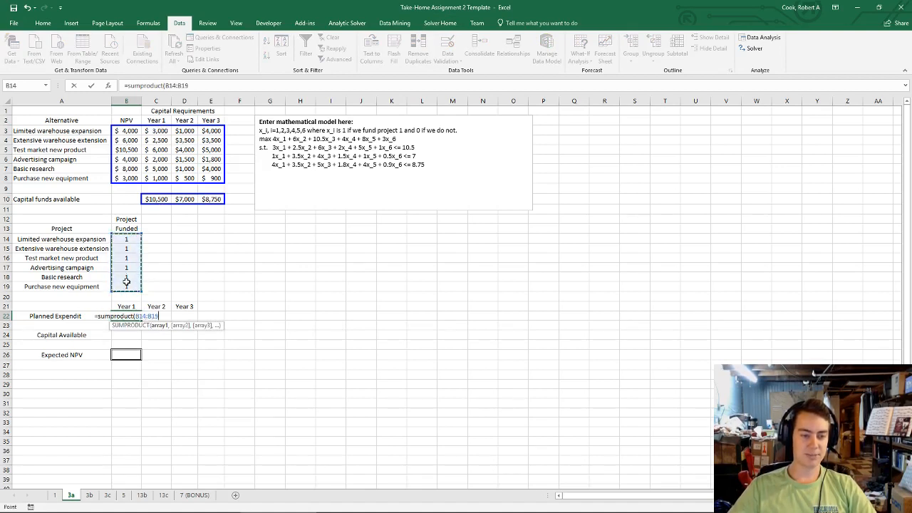
type(",")
left_click_drag(159, 131, 165, 178)
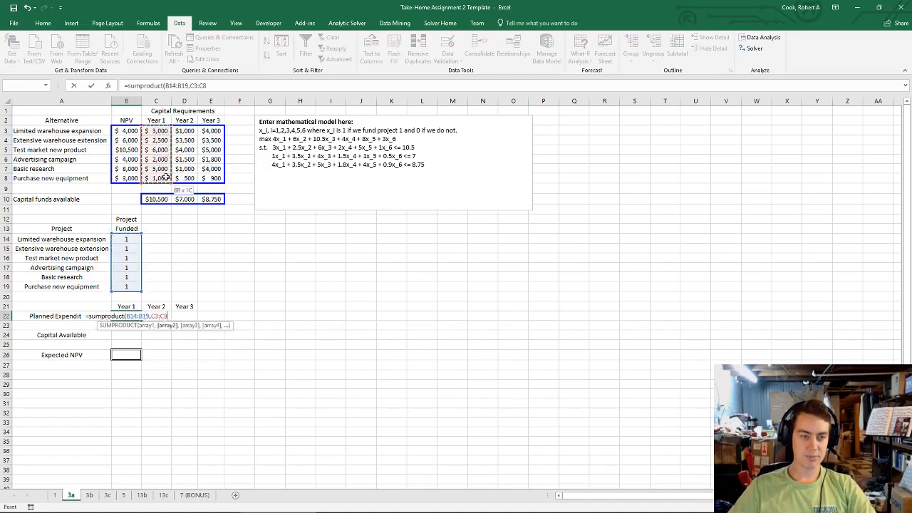
left_click(207, 85)
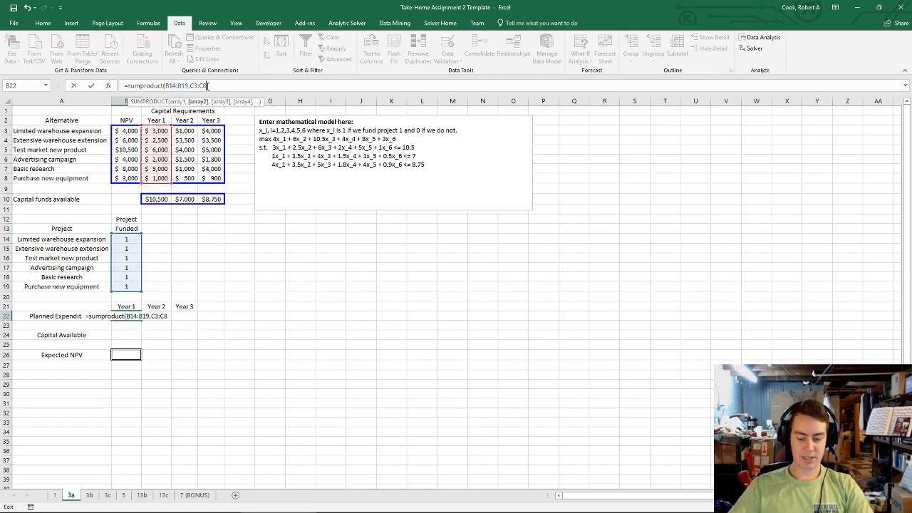
type(")")
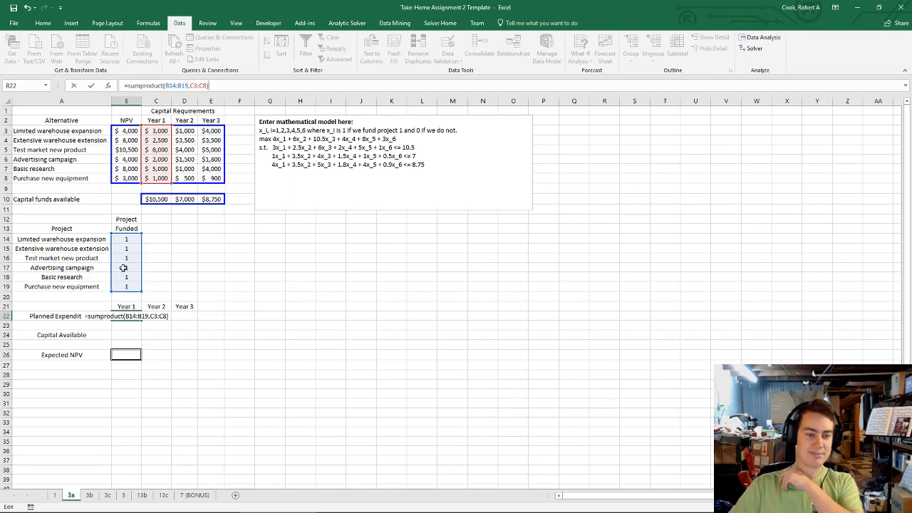
Make the B14:B19 range in the Year 1 expenditure formula absolute and commit the formula.
left_click_drag(166, 85, 185, 85)
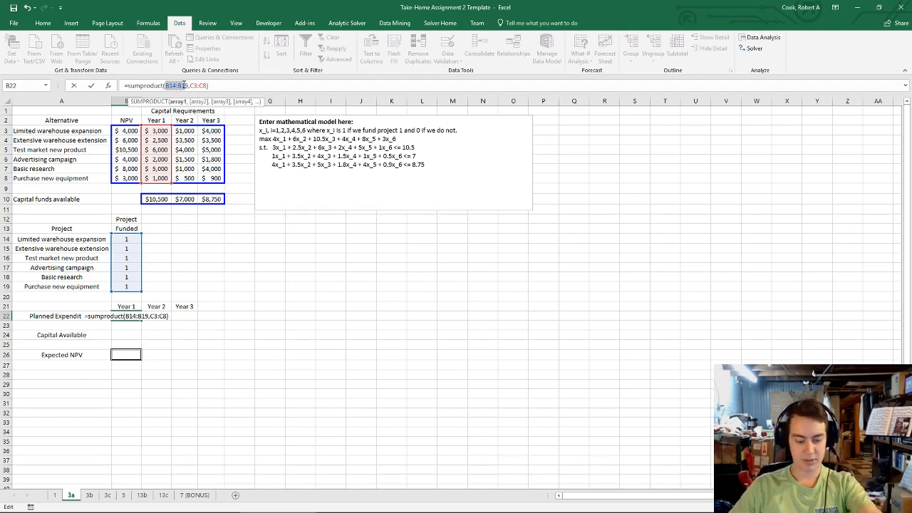
key("F4")
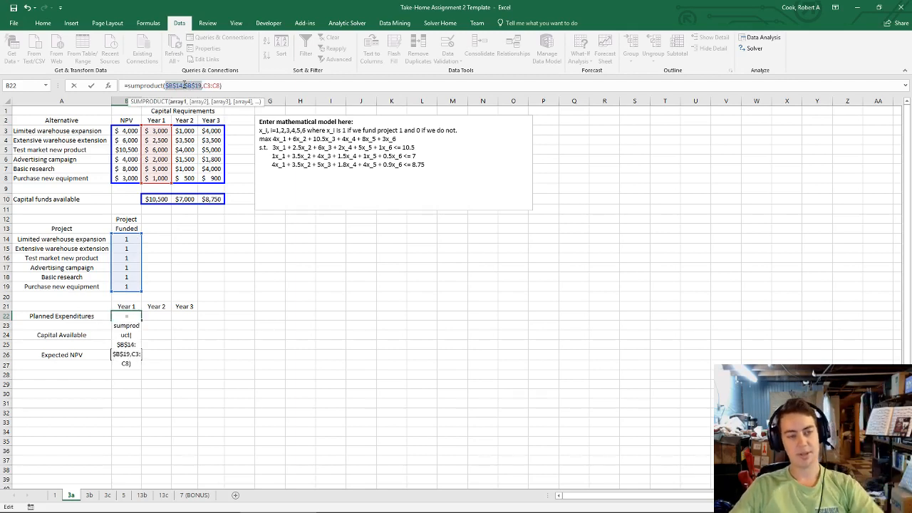
key("Return")
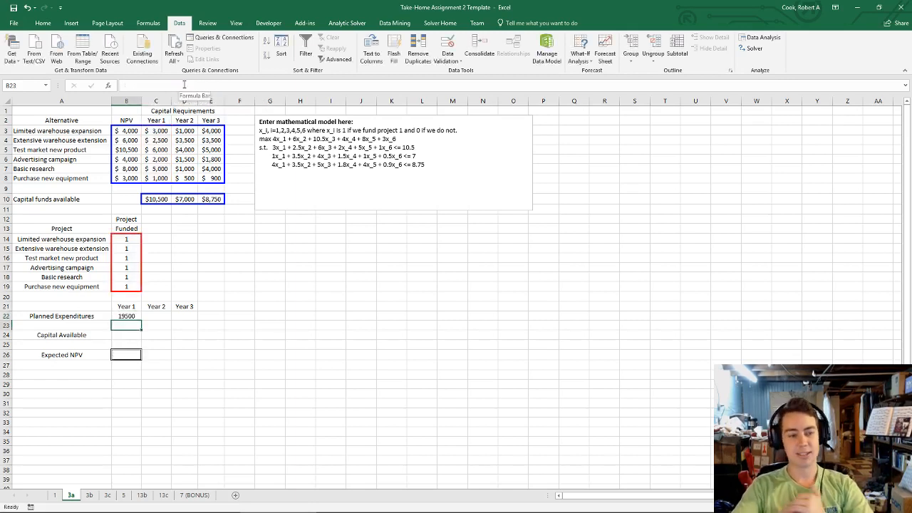
Fill the Year 1 planned expenditures formula across to Years 2 and 3, and check the references in the Year 3 formula.
key("Up")
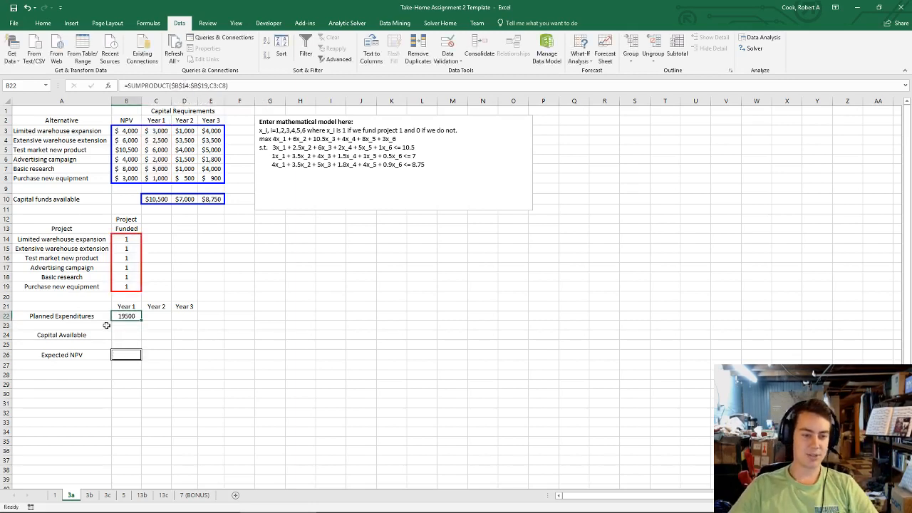
left_click_drag(144, 317, 182, 317)
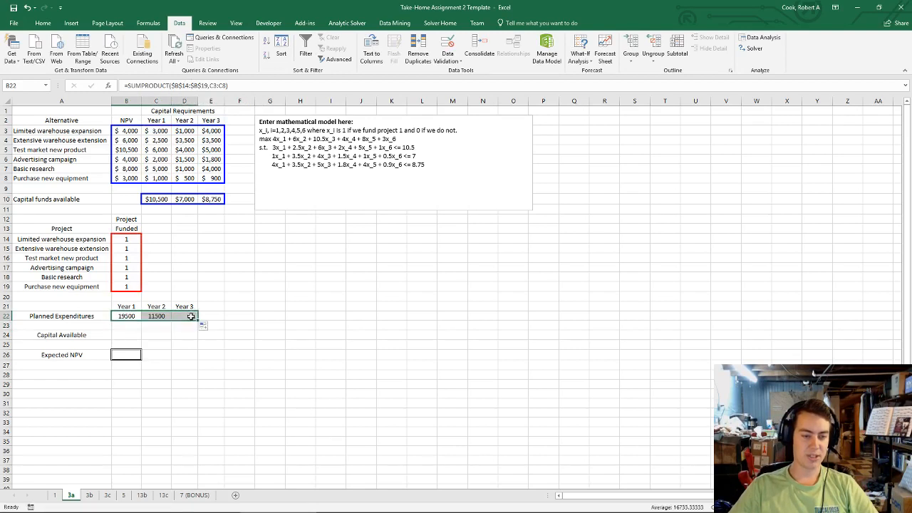
double_click(183, 317)
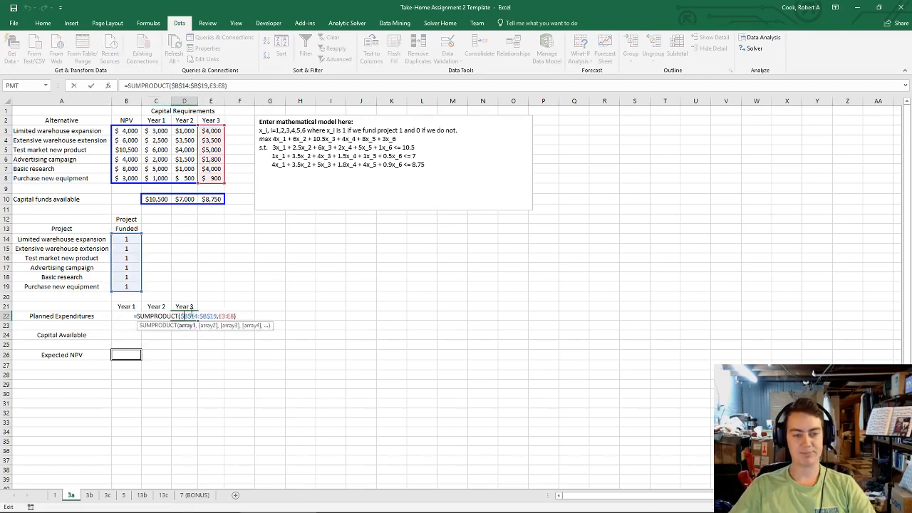
key("Escape")
Format the planned expenditures in B22:D22 as dollar amounts with no decimal places.
left_click_drag(126, 315, 189, 316)
left_click(43, 23)
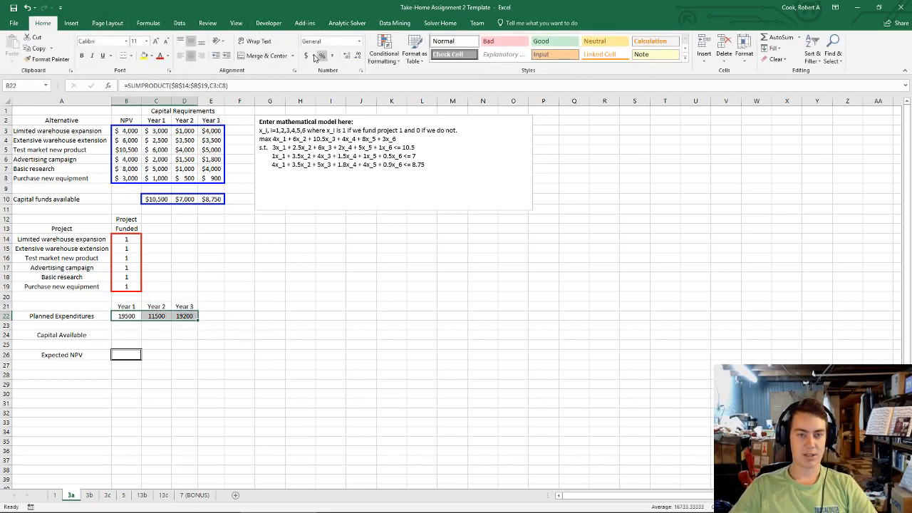
left_click(306, 55)
left_click(358, 56)
left_click(359, 55)
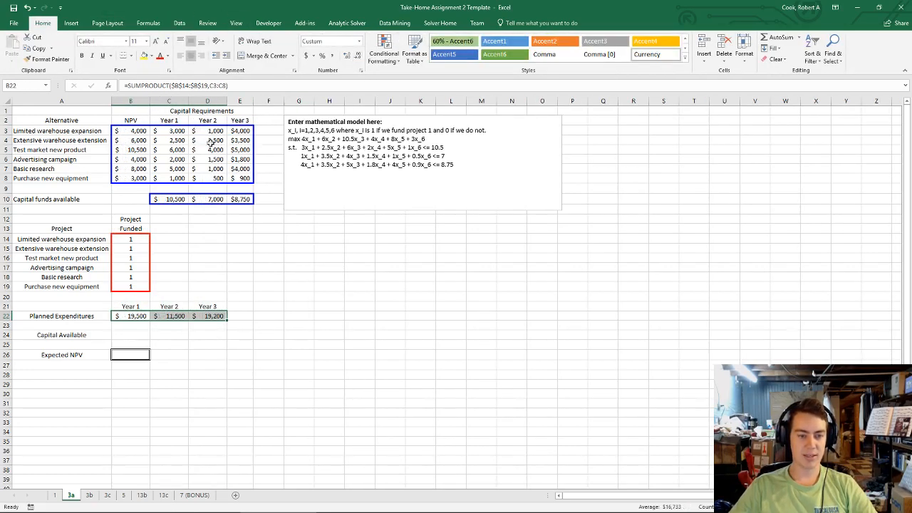
Autofit the widths of columns B through D to their contents.
left_click_drag(129, 100, 219, 103)
left_click(221, 264)
left_click(152, 285)
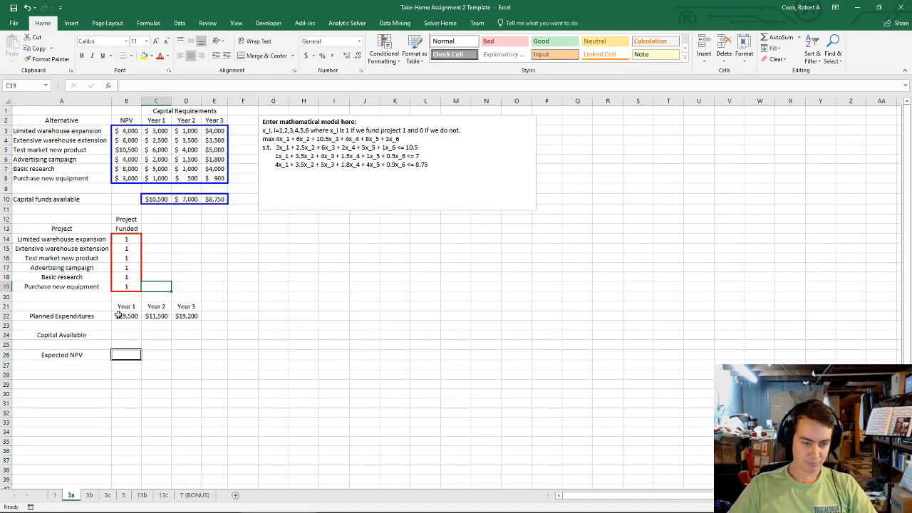
left_click_drag(120, 316, 189, 314)
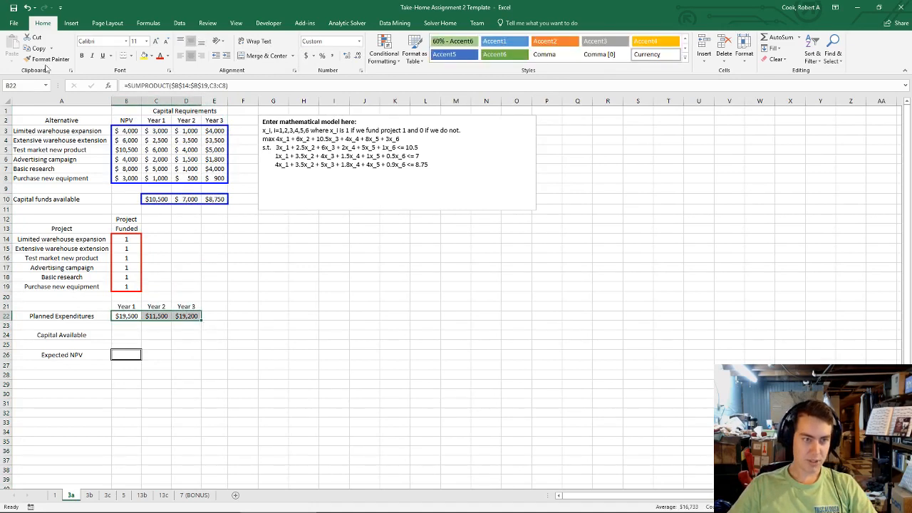
left_click(125, 327)
key("Up")
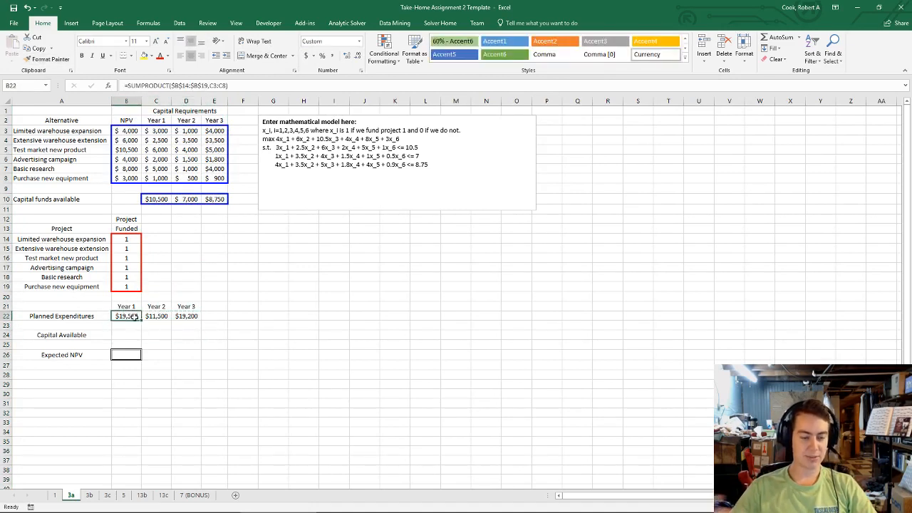
Link the Year 1 Capital Available cell B24 to C10 and fill the reference across to Years 2 and 3.
left_click(127, 335)
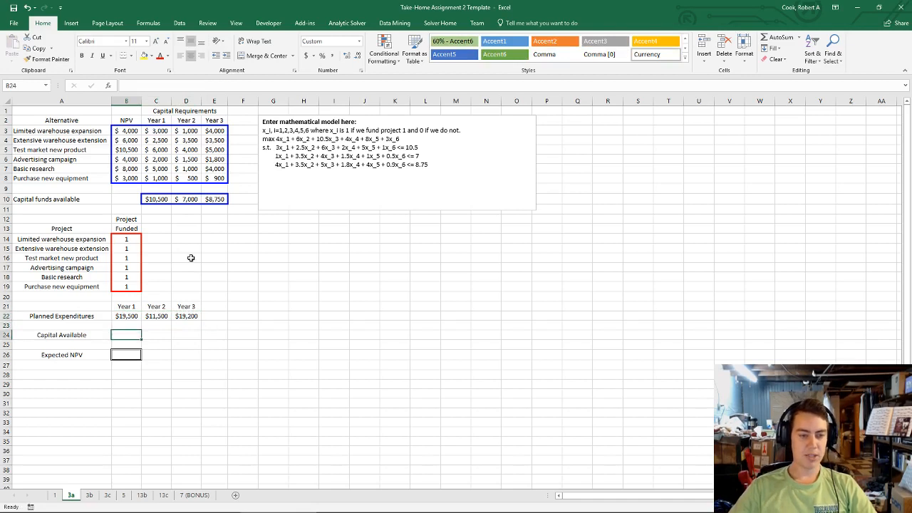
type("=")
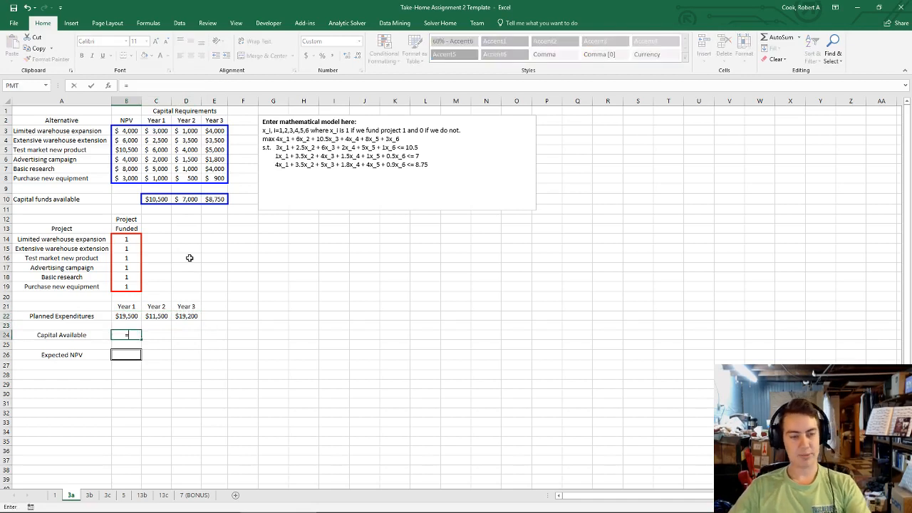
left_click(152, 199)
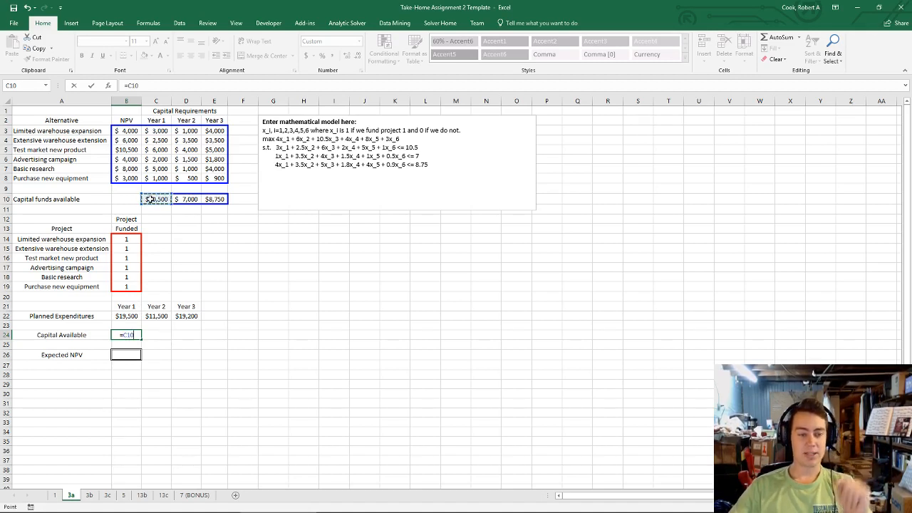
key("Return")
left_click(135, 335)
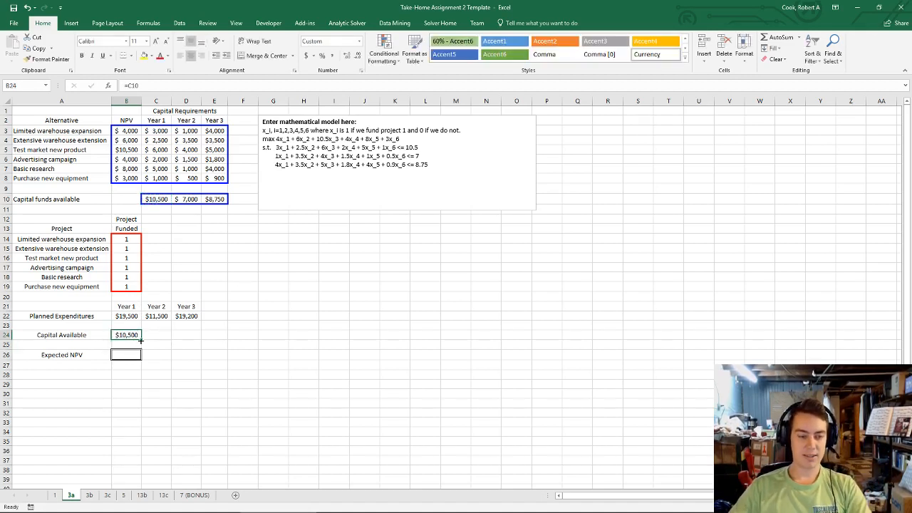
left_click_drag(141, 340, 193, 343)
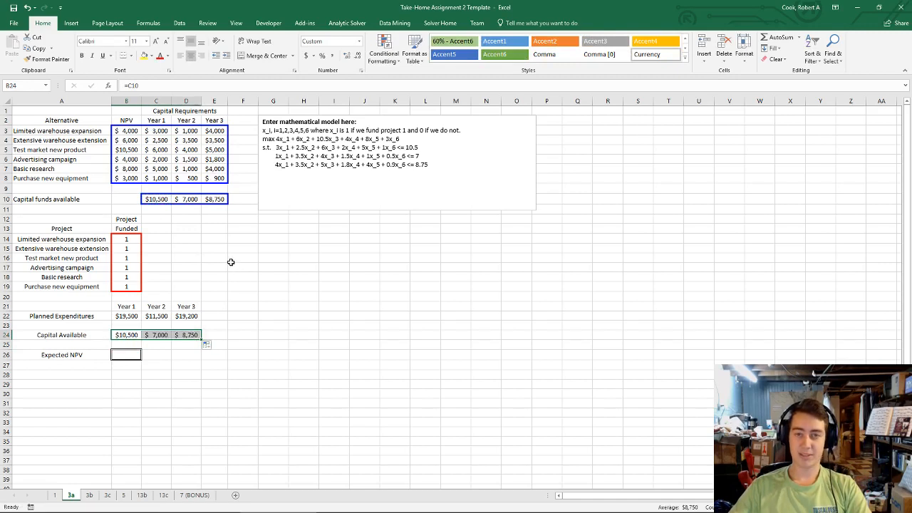
Enter the constraint label <= in B23 between expenditures and available capital, and copy it to C23 and D23.
left_click(119, 318)
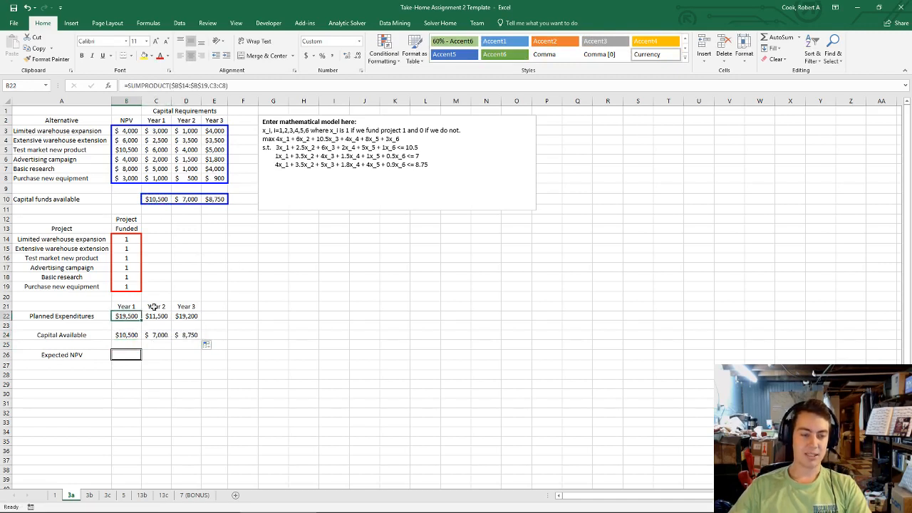
key("Down")
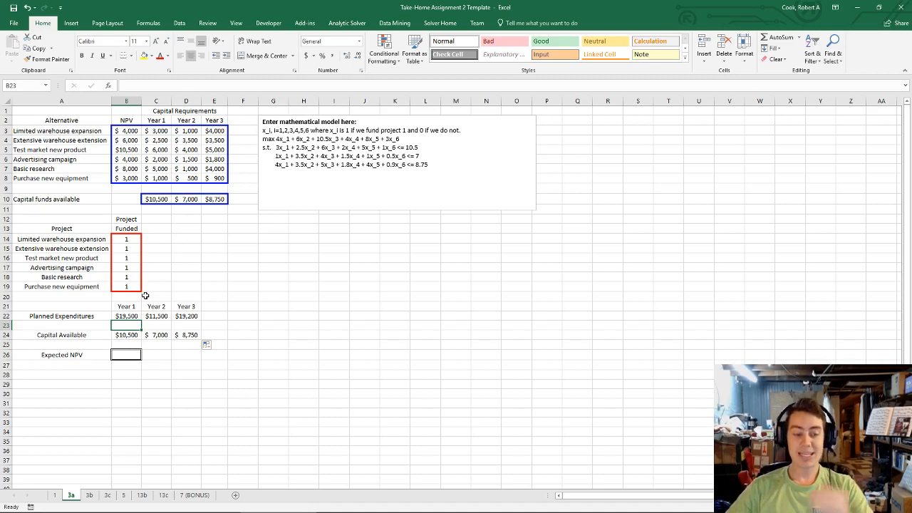
type("<=")
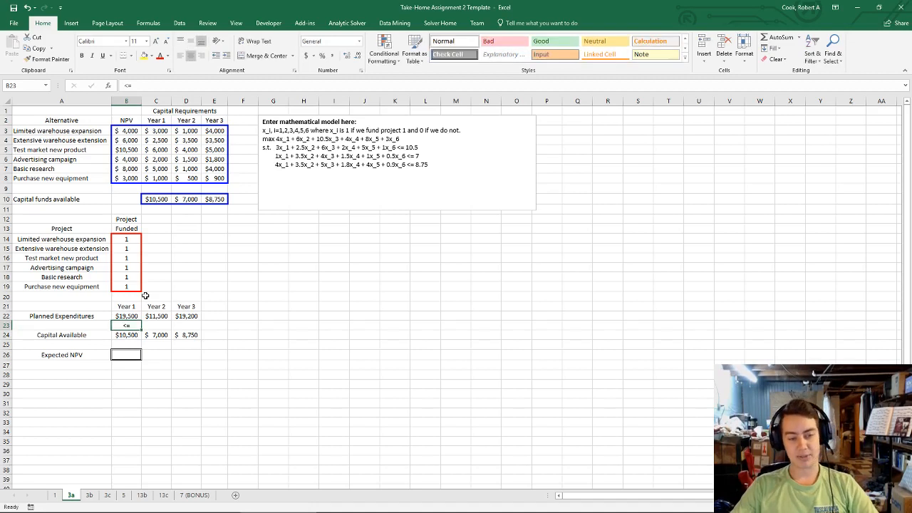
key("ctrl+c")
key("Right")
key("ctrl+v")
key("Right")
key("ctrl+v")
key("Down")
key("Left")
key("Up")
key("Left")
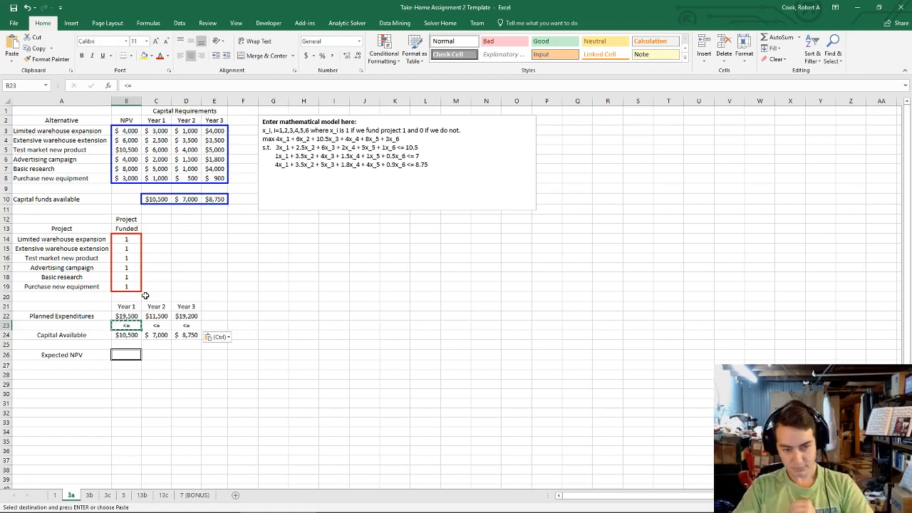
Calculate the Expected NPV in B26 as the SUMPRODUCT of B14:B19 and the project NPVs in B3:B8.
left_click(130, 355)
type("=")
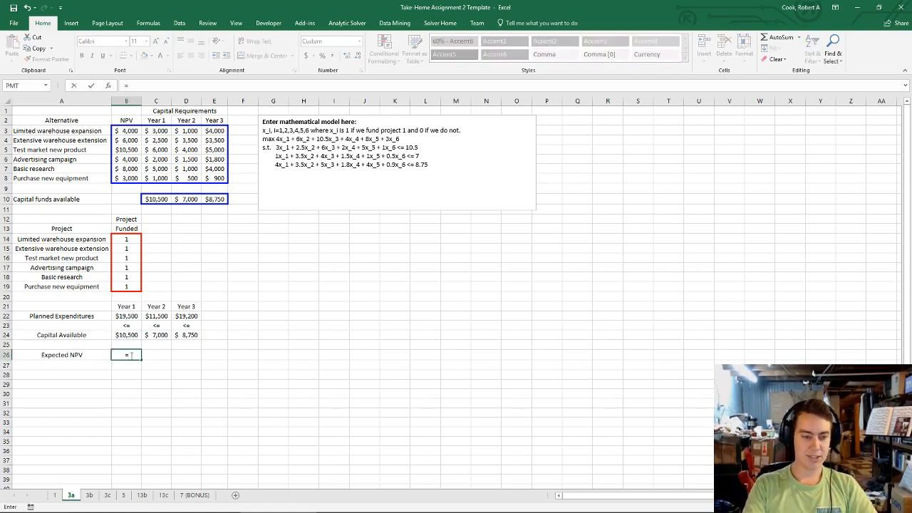
type("sumproduc")
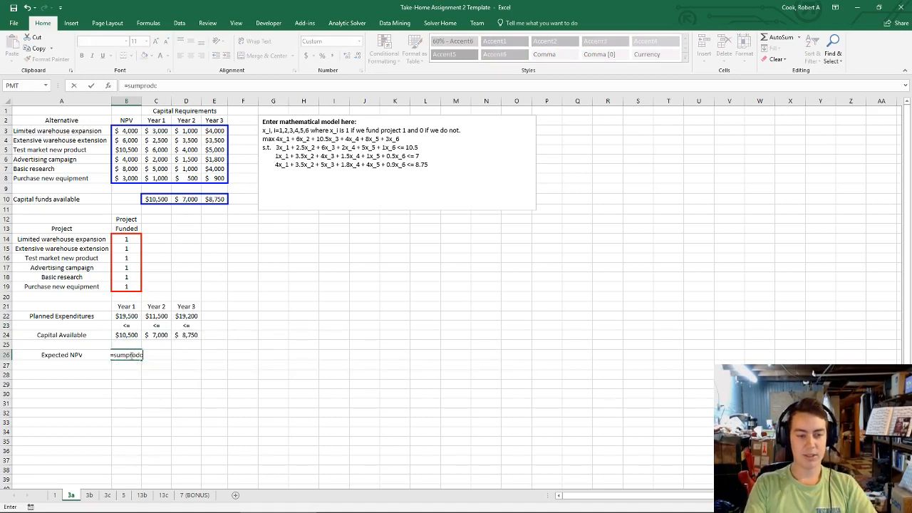
type("t(")
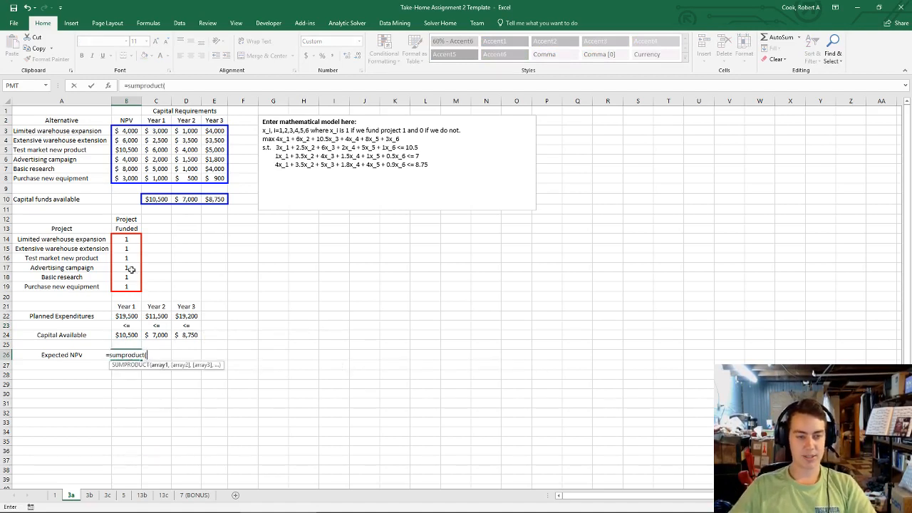
left_click_drag(119, 239, 128, 287)
type(",")
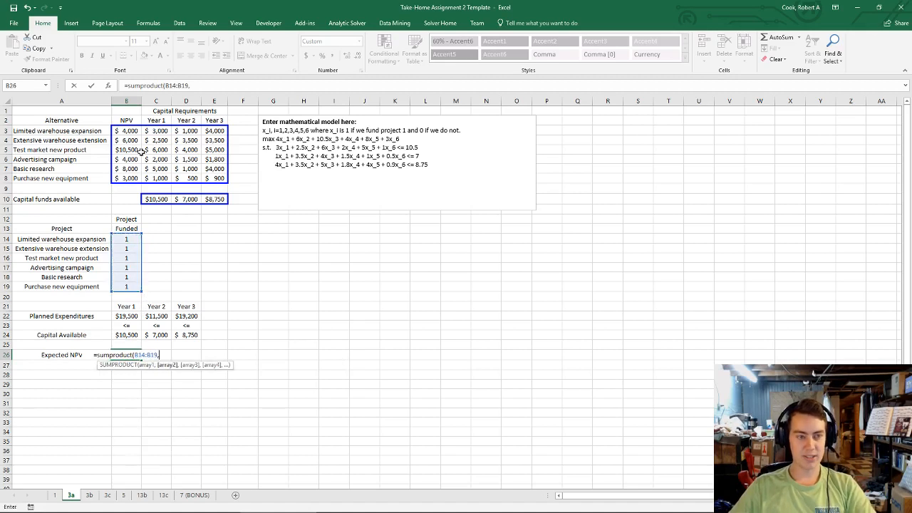
left_click_drag(127, 131, 129, 177)
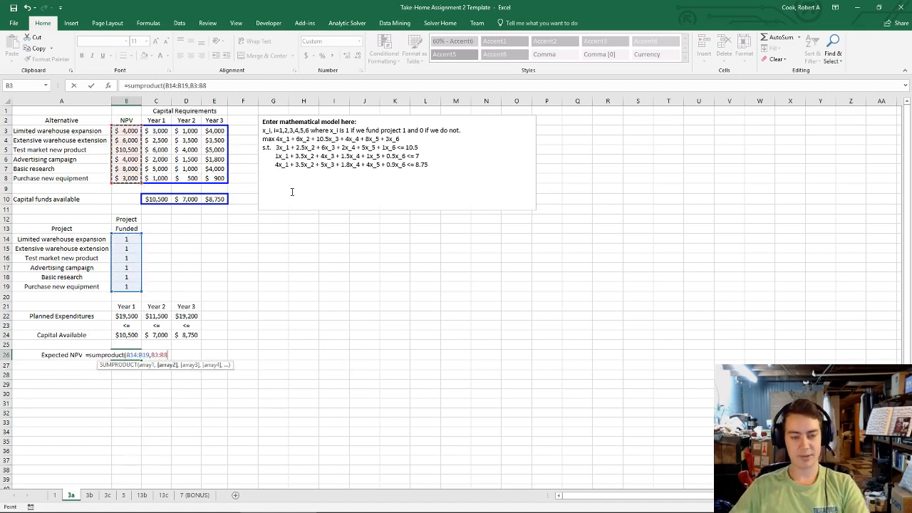
key("Return")
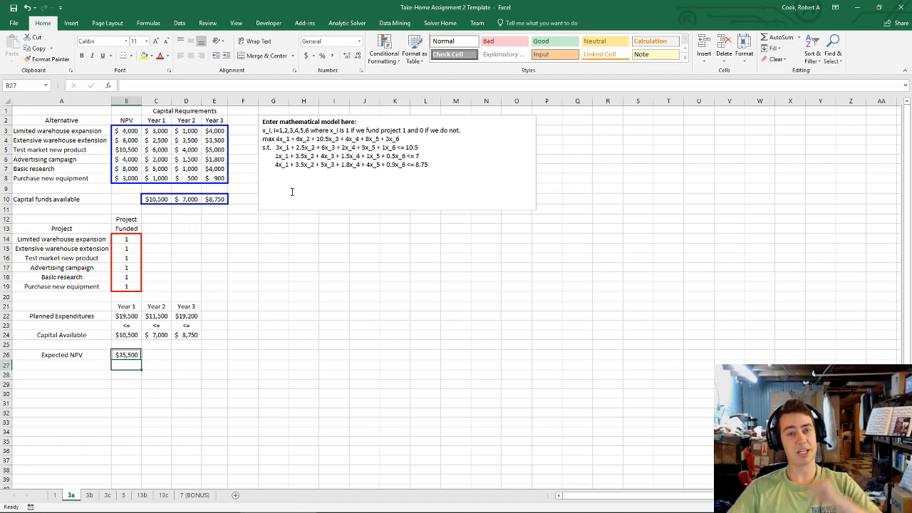
Set up Solver to maximize the Expected NPV in B26 by changing the Project Funded cells B14:B19.
left_click(179, 23)
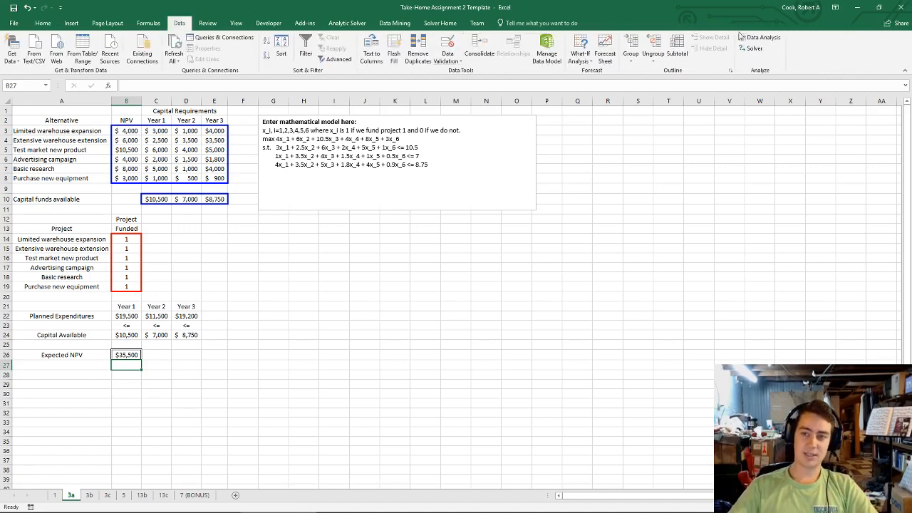
left_click(754, 47)
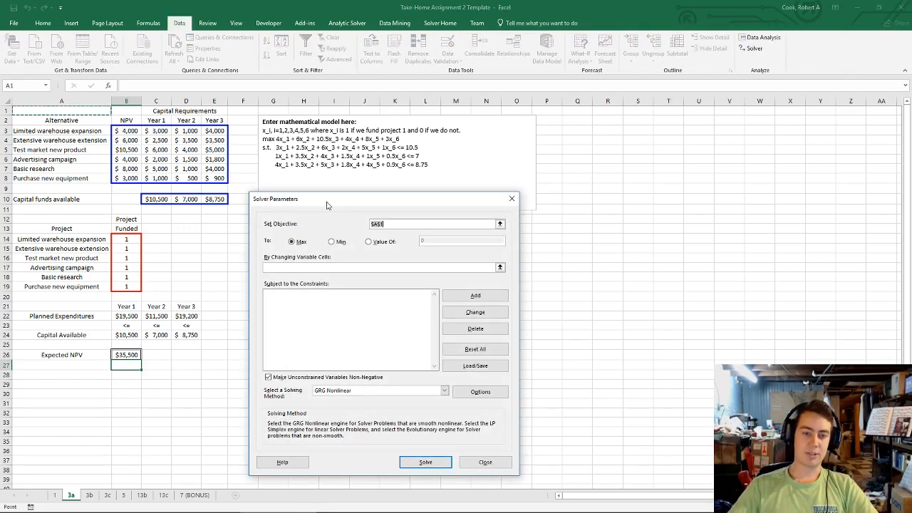
left_click_drag(327, 206, 626, 175)
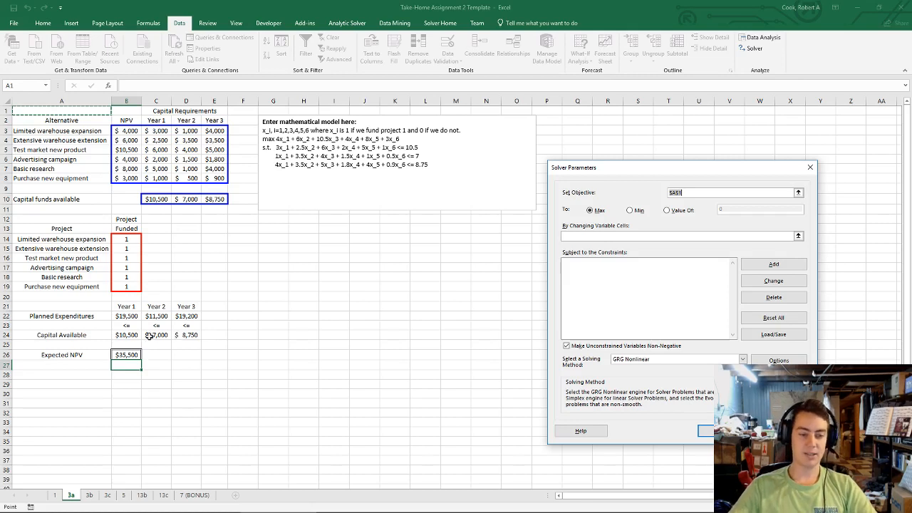
left_click(123, 354)
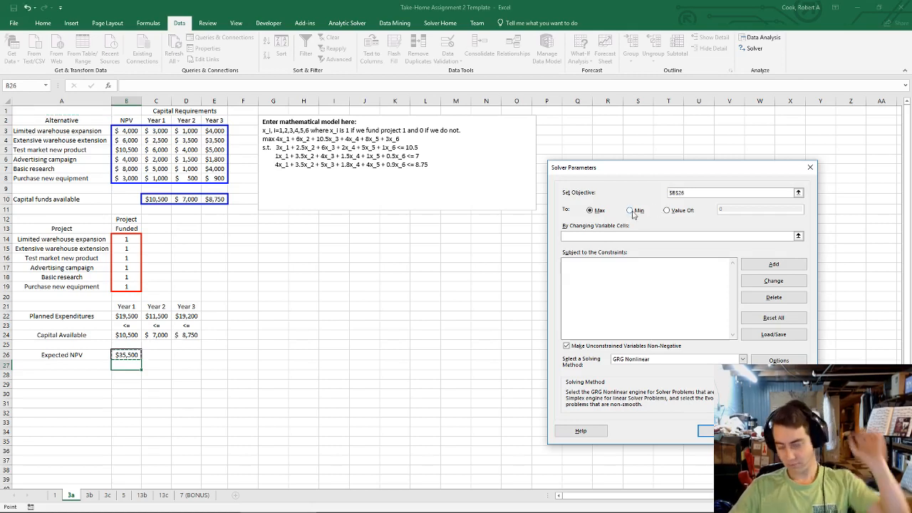
left_click(603, 236)
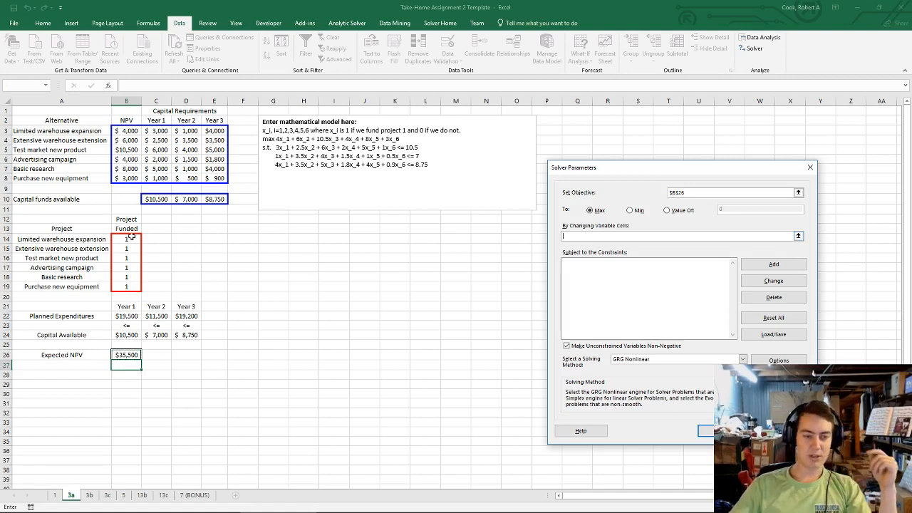
left_click_drag(132, 237, 138, 284)
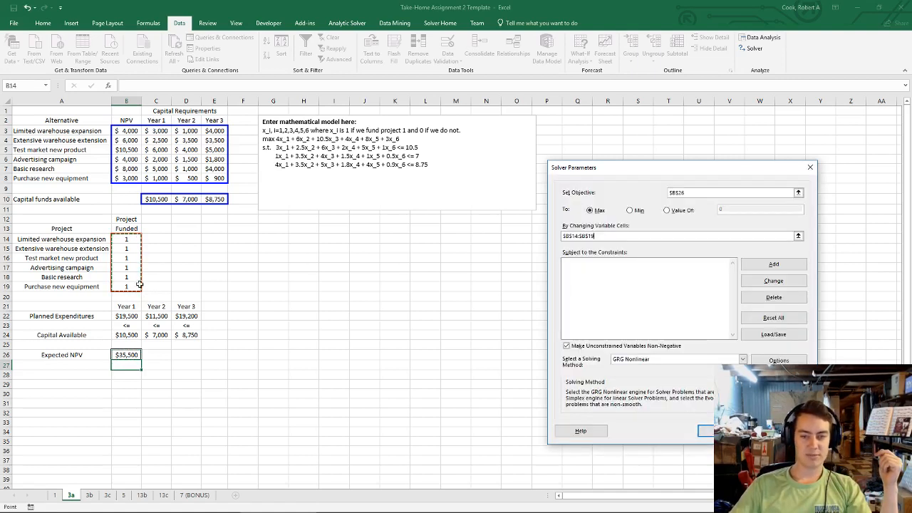
Define a Solver constraint that planned expenditures B22:D22 are <= the available capital B24:D24.
left_click(795, 268)
left_click_drag(126, 315, 187, 318)
key("Tab")
key("Tab")
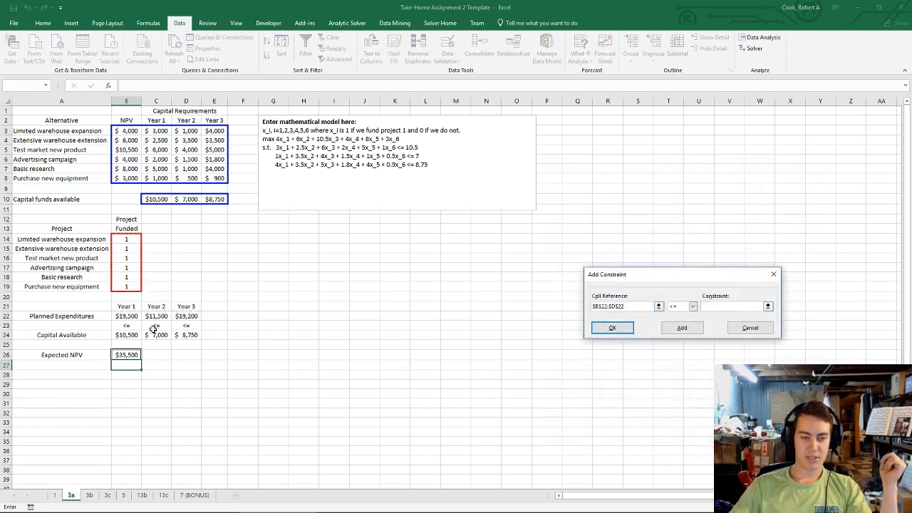
left_click_drag(127, 335, 191, 335)
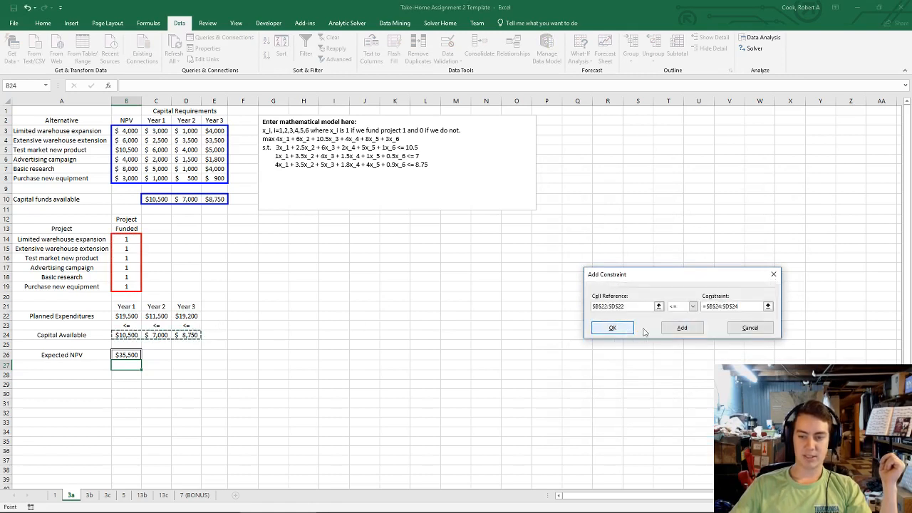
Add a second Solver constraint making the Project Funded cells B14:B19 binary, and finish adding constraints.
left_click(682, 327)
left_click_drag(124, 239, 126, 287)
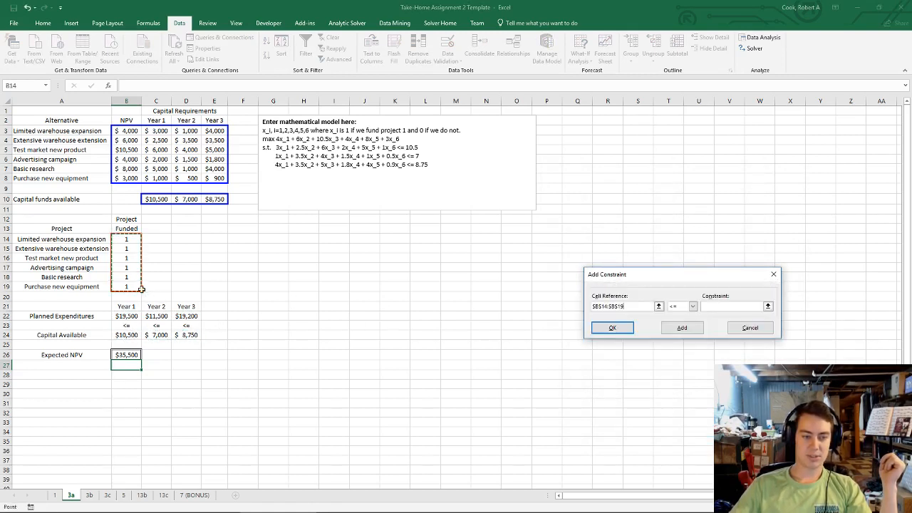
left_click(692, 306)
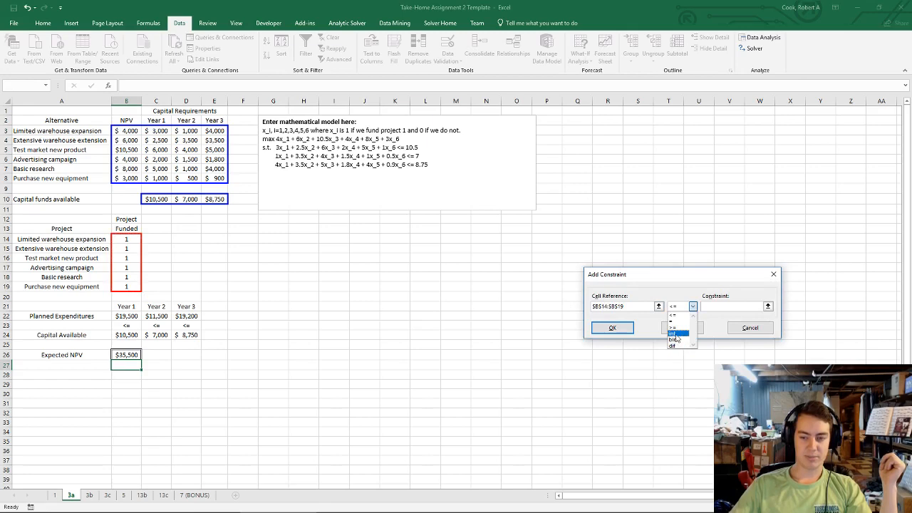
left_click(673, 340)
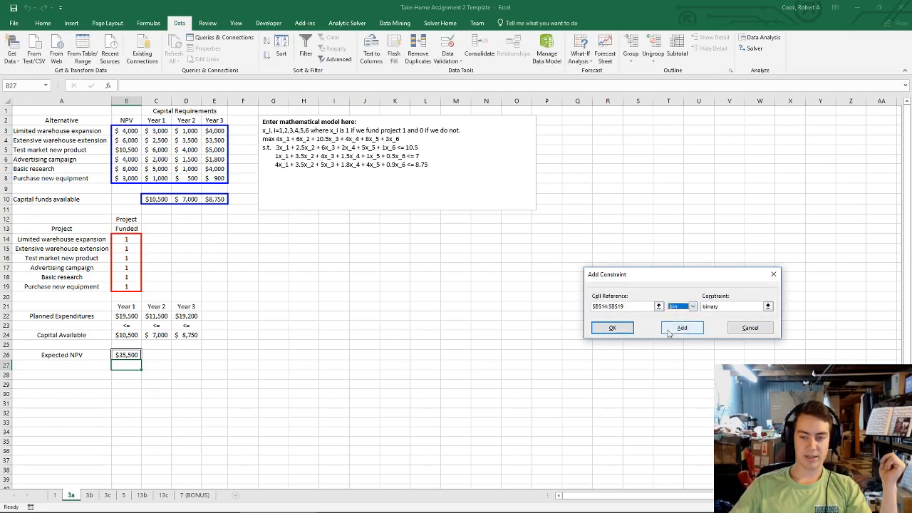
left_click(613, 328)
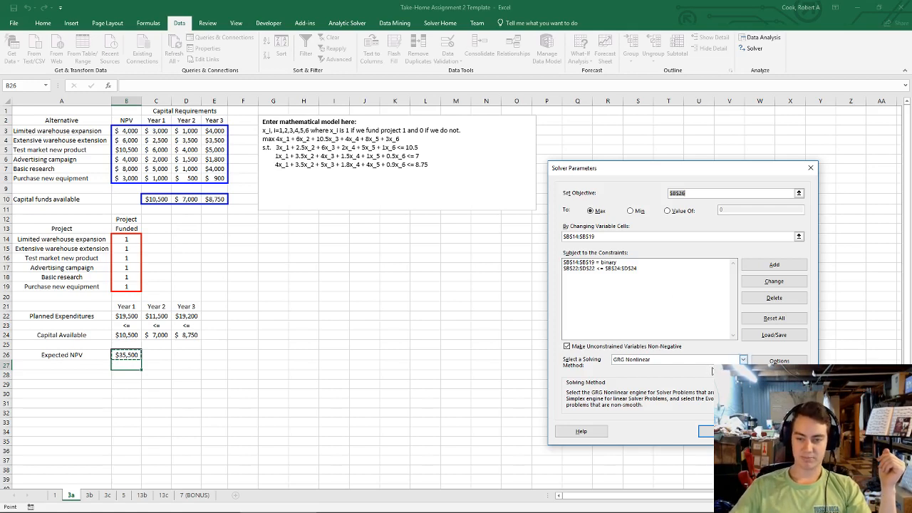
Choose Simplex LP as the solving method, solve the model and keep the Solver solution.
left_click(694, 365)
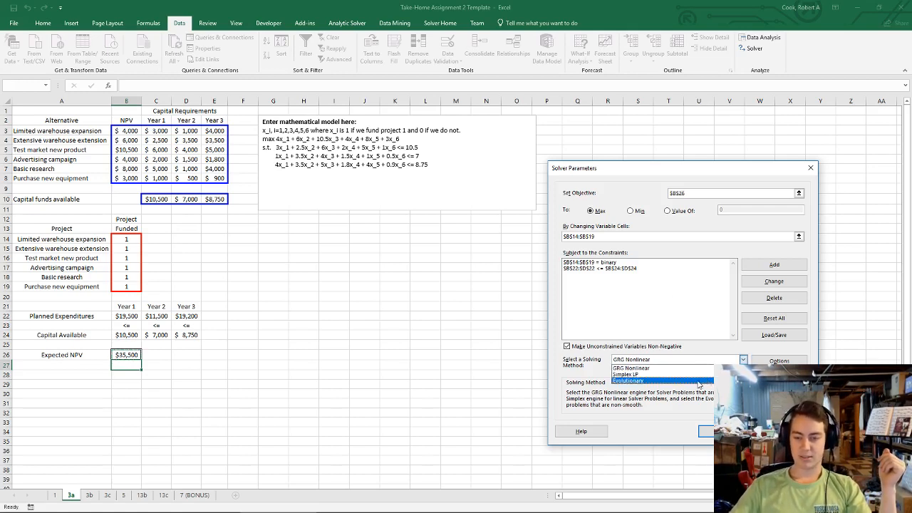
left_click(677, 374)
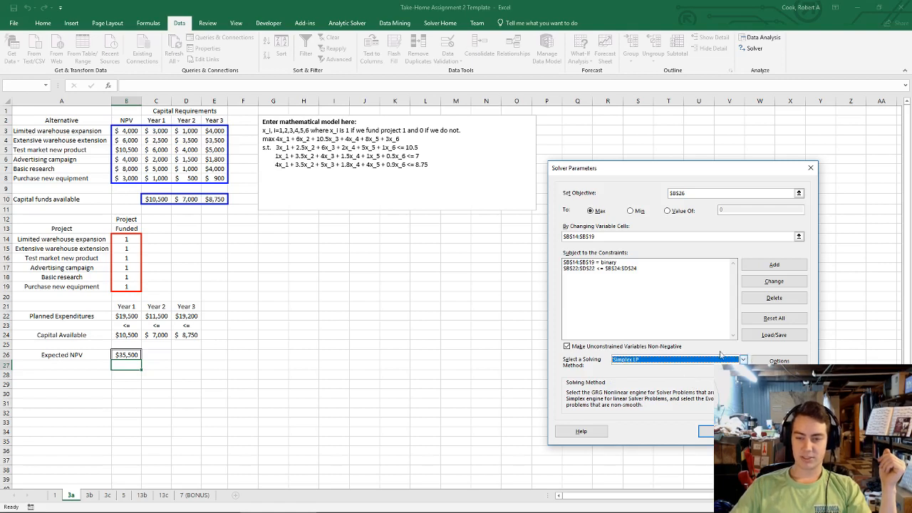
left_click(700, 319)
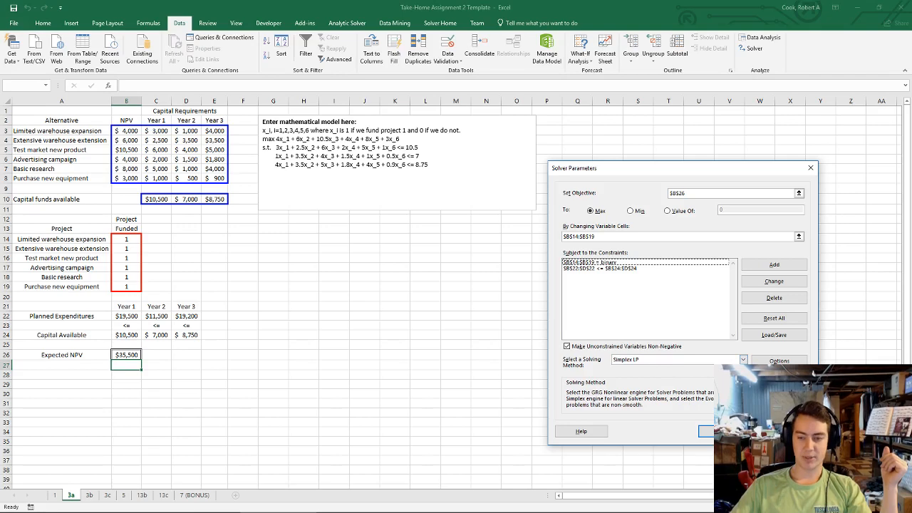
left_click(707, 432)
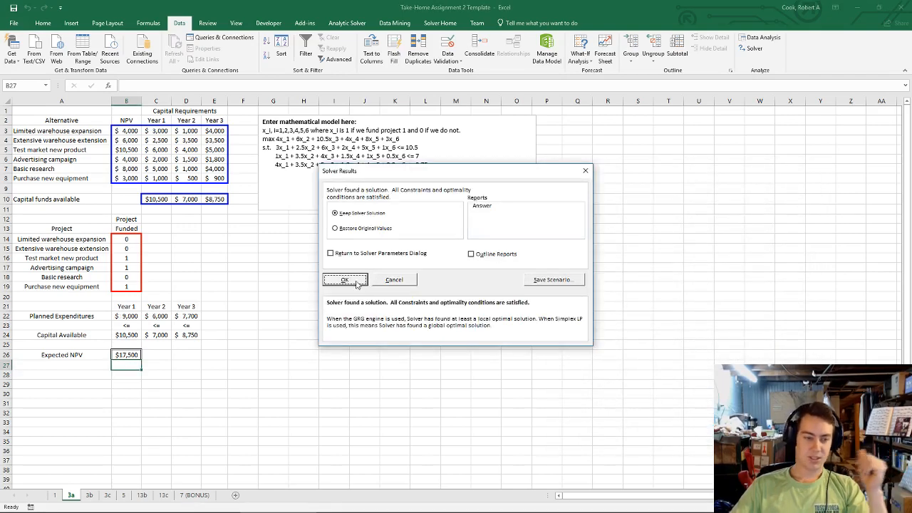
left_click(345, 280)
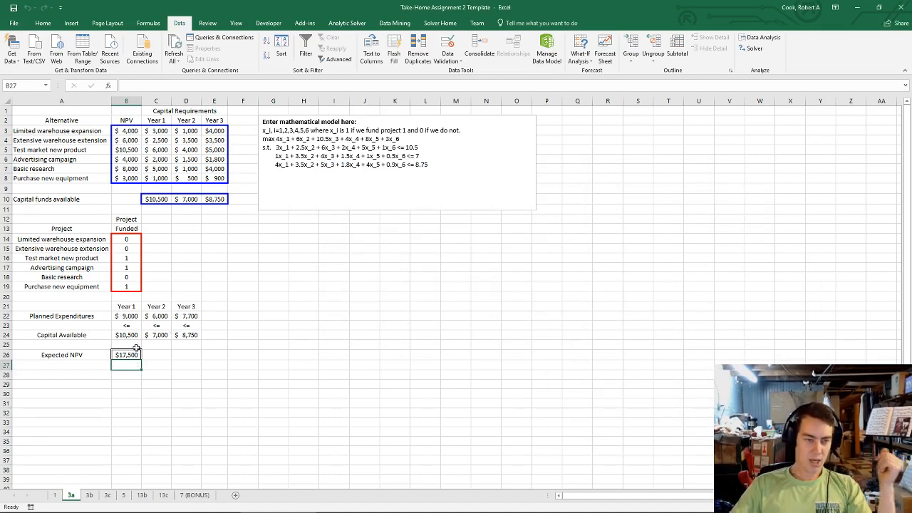
left_click(389, 284)
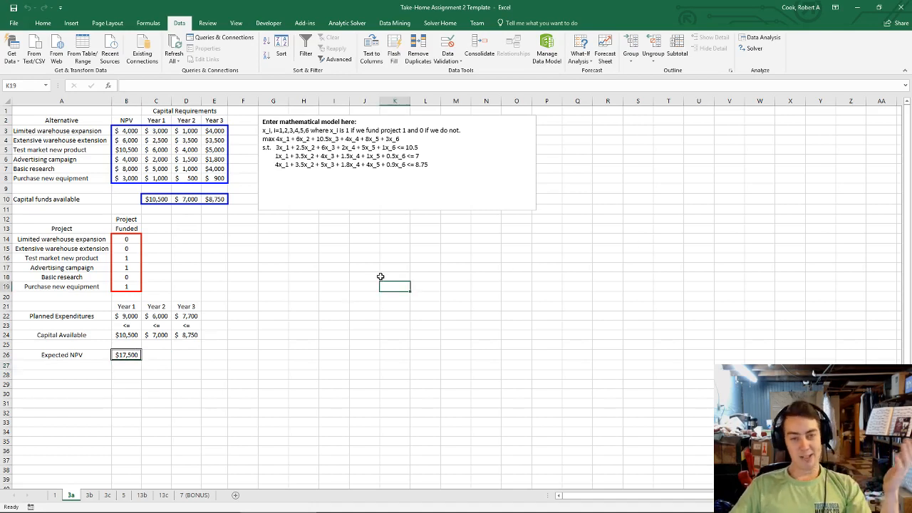